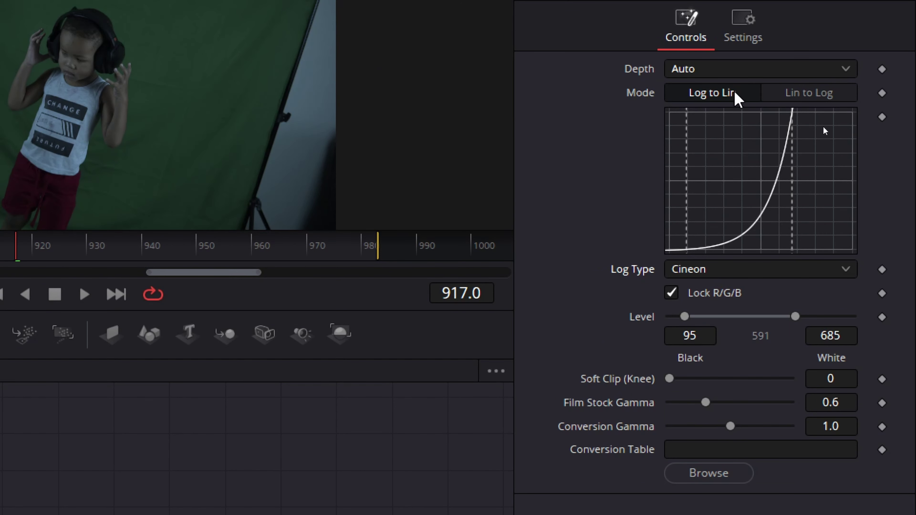
Step: Set the Cineon Log node's log type to BMD Film and its film version to BMD Film 4K
left_click(676, 274)
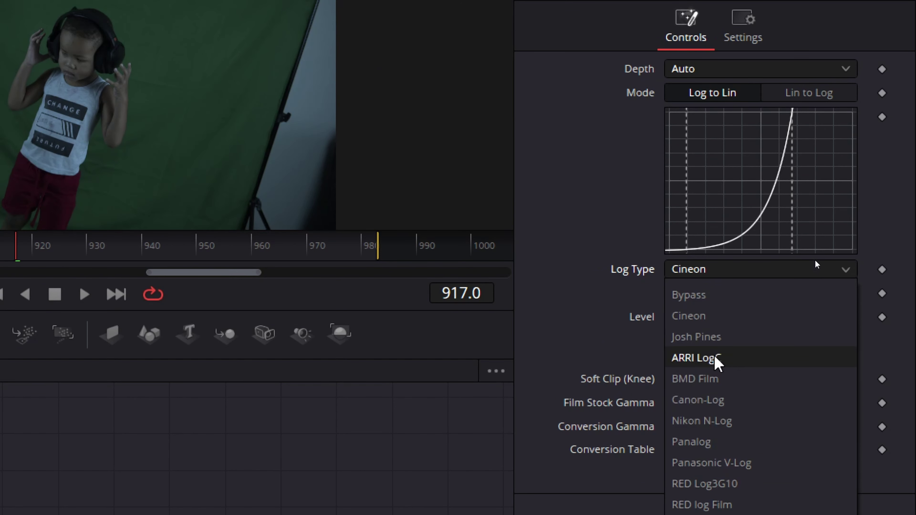
left_click(703, 379)
left_click(740, 159)
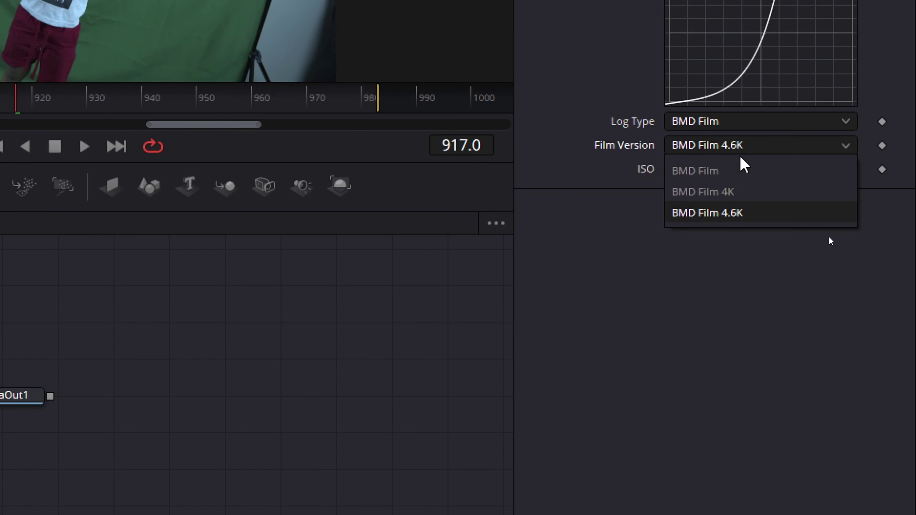
left_click(739, 192)
Step: Compare the 200, 400, 800 and 1600 ISO options on the Cineon Log node and settle on 400
left_click(735, 170)
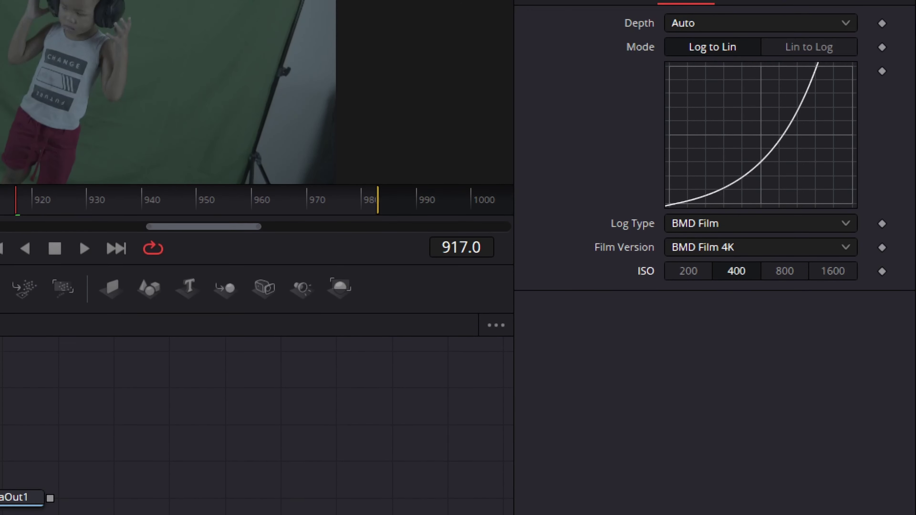
left_click(689, 271)
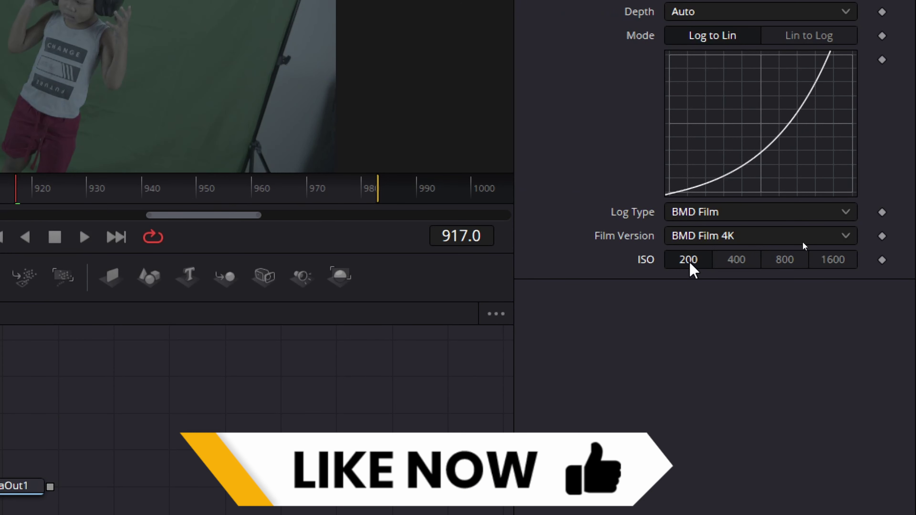
left_click(736, 263)
left_click(779, 263)
left_click(833, 262)
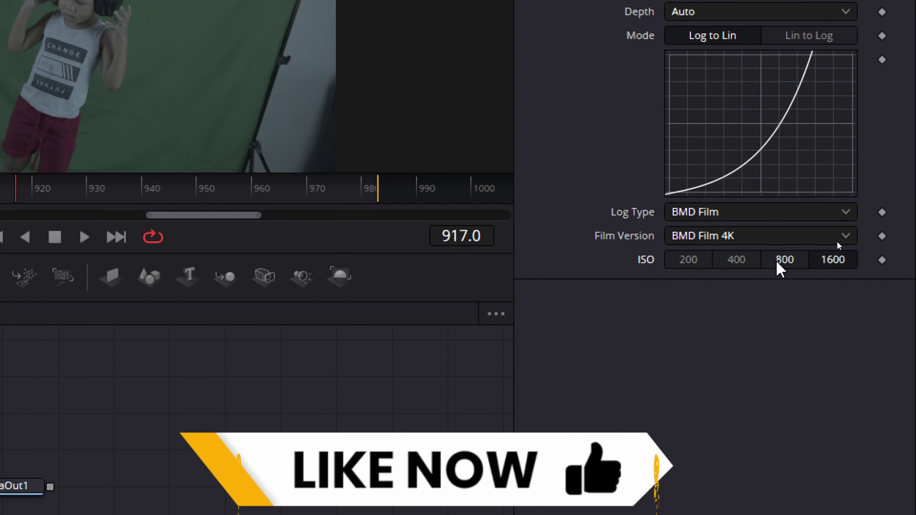
left_click(691, 263)
left_click(736, 262)
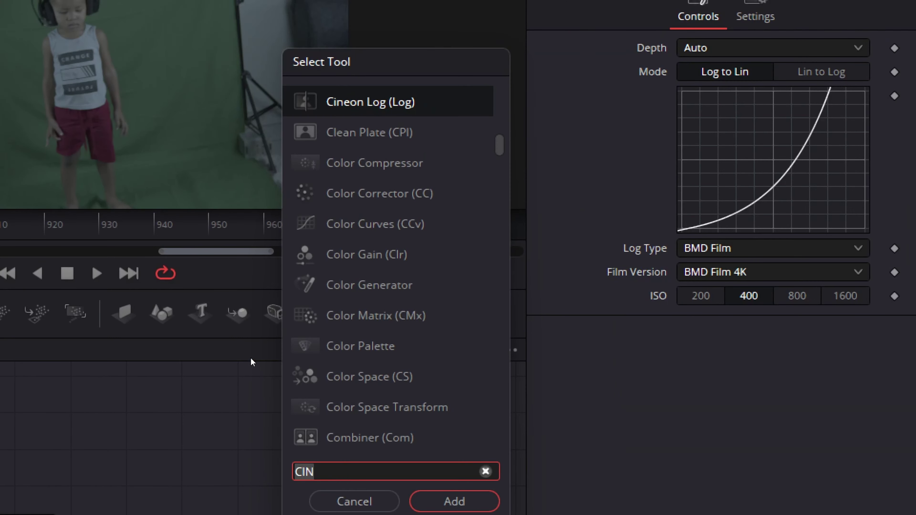
Step: Find the Delta Keyer tool and add it after the CineonLog1 node
key("BackSpace")
key("BackSpace")
key("BackSpace")
type("DE")
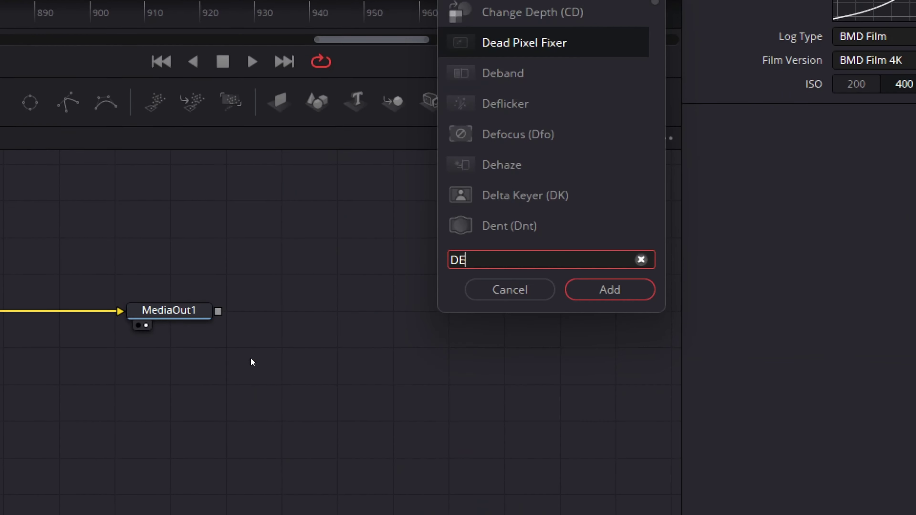
type("L")
double_click(446, 71)
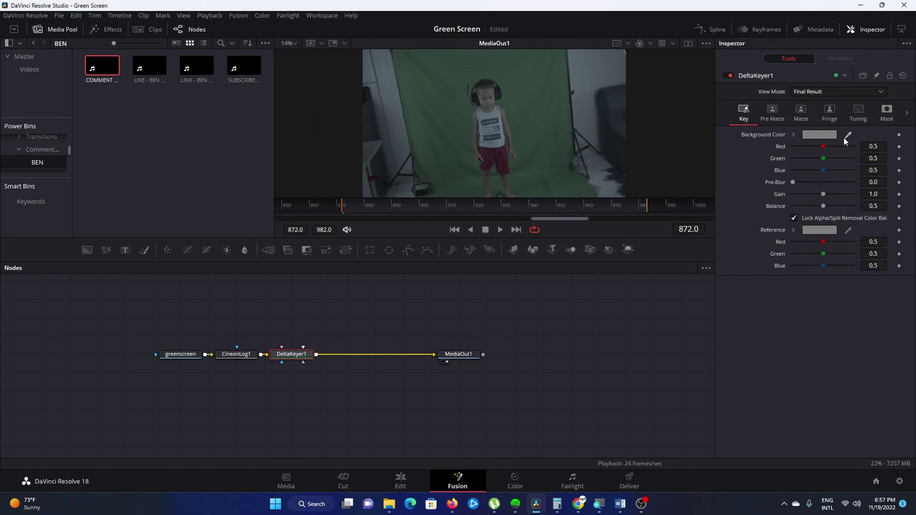
Step: Sample the green screen as the Delta Keyer's background color and raise the gain to about 1.1
left_click_drag(824, 158, 526, 118)
scroll(559, 116, "up", 2)
left_click_drag(823, 194, 824, 195)
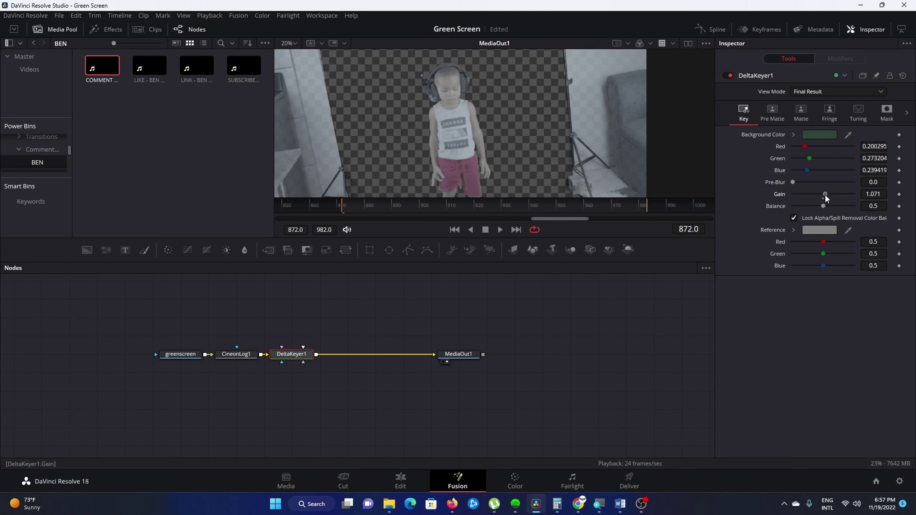
Step: Bring up the keyer's Pre Matte settings and inspect the alpha channel with the viewer's gamma raised slightly
left_click(772, 111)
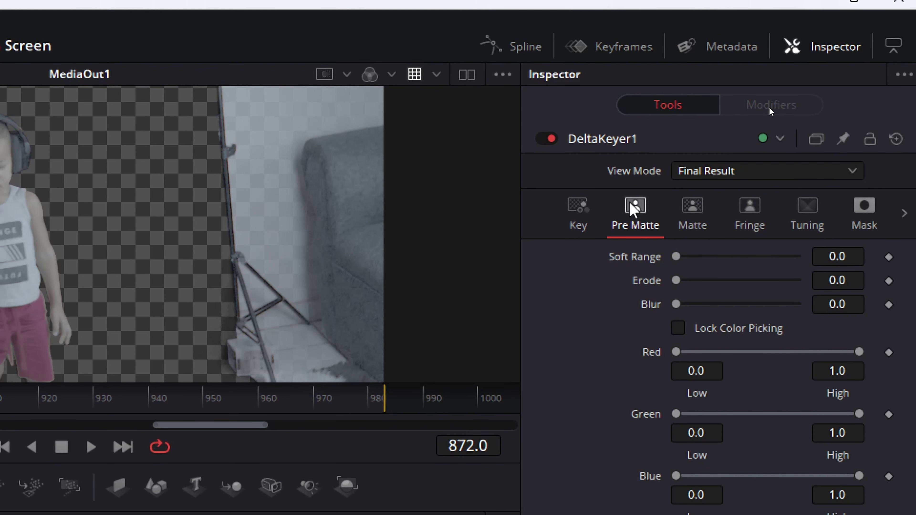
left_click(503, 74)
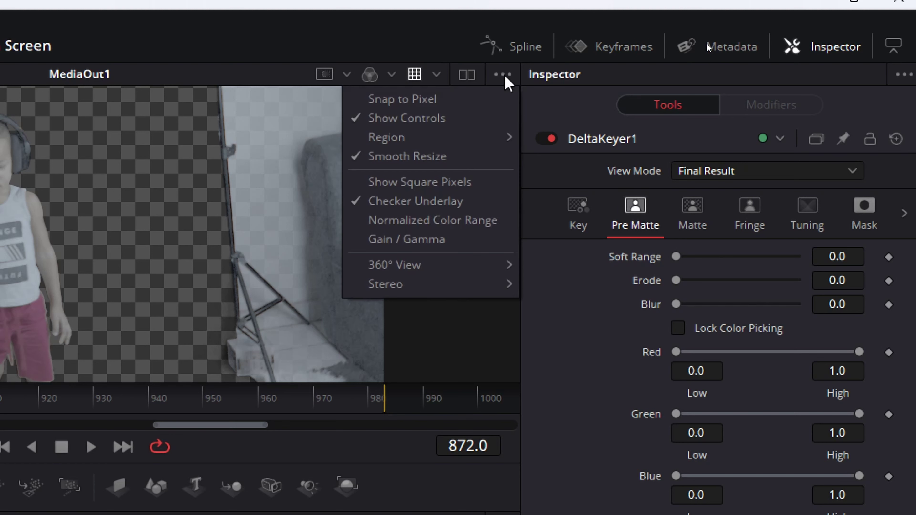
left_click(435, 239)
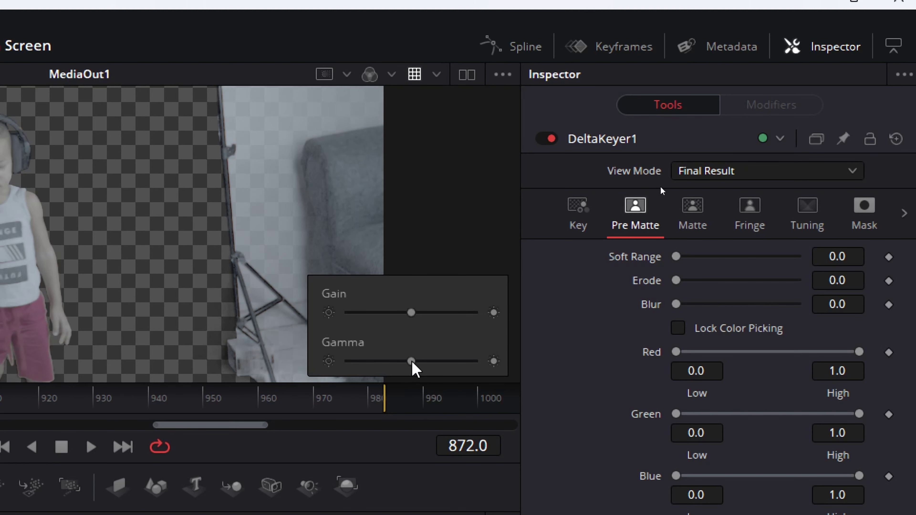
left_click_drag(411, 362, 427, 361)
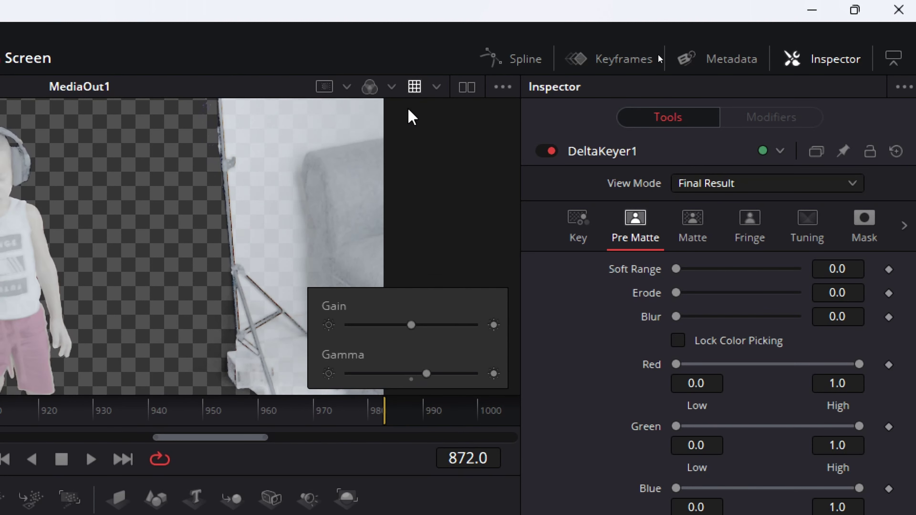
left_click(369, 86)
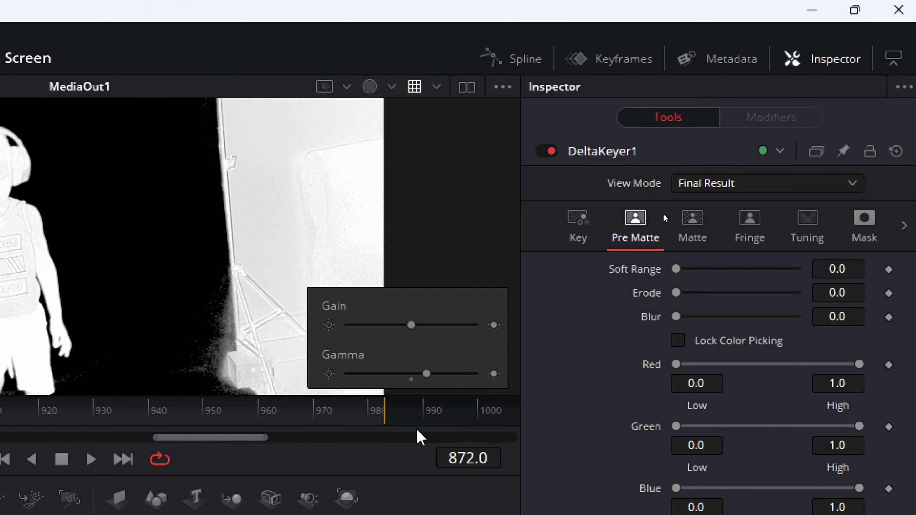
left_click_drag(426, 374, 425, 374)
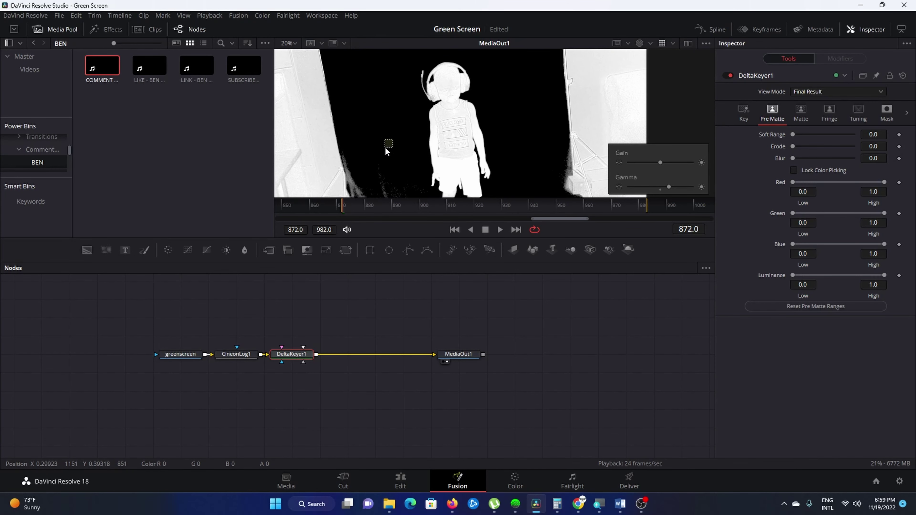
Step: Sample the leftover backdrop areas beside the child to set the pre-matte ranges, with a soft range of 0.0016
left_click_drag(386, 149, 390, 156)
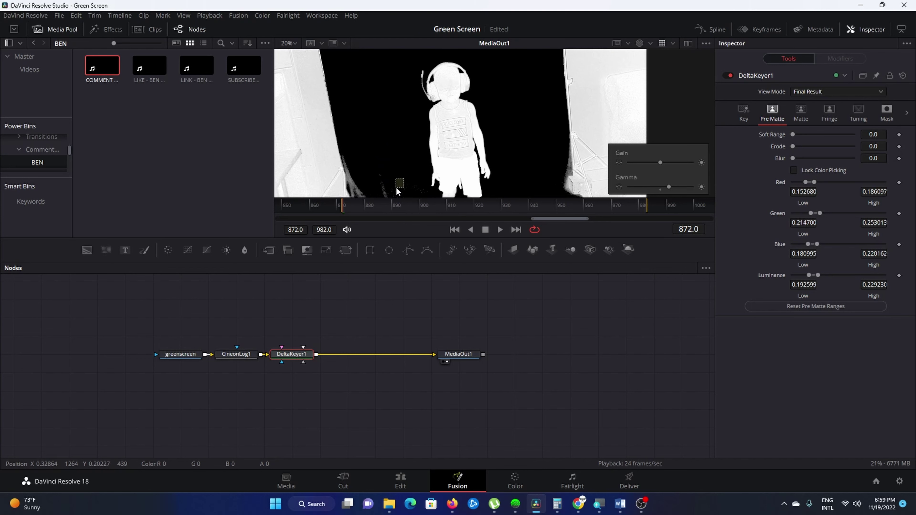
left_click_drag(396, 187, 396, 187)
left_click_drag(795, 134, 795, 134)
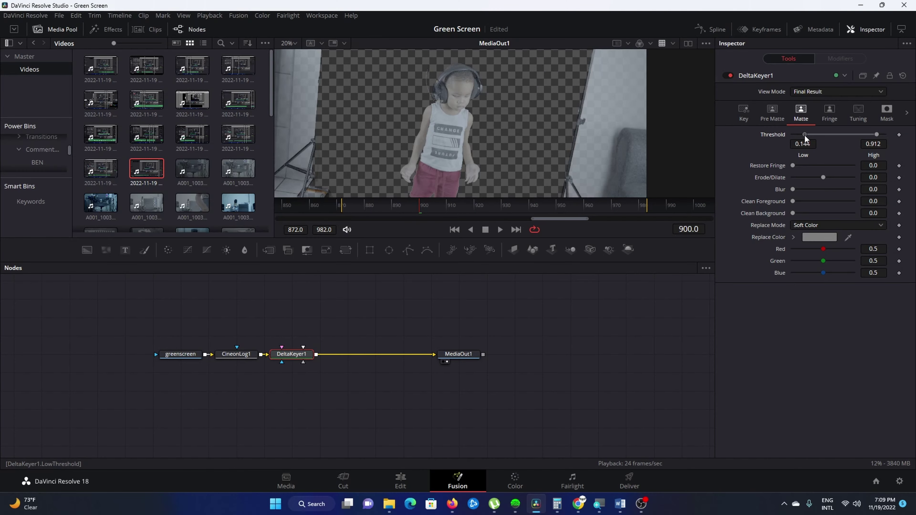
Step: Refine the matte with threshold 0.183 to 0.856, clean foreground 0.00134 and clean background 0.00039, and turn off the viewer's gain/gamma
left_click(640, 43)
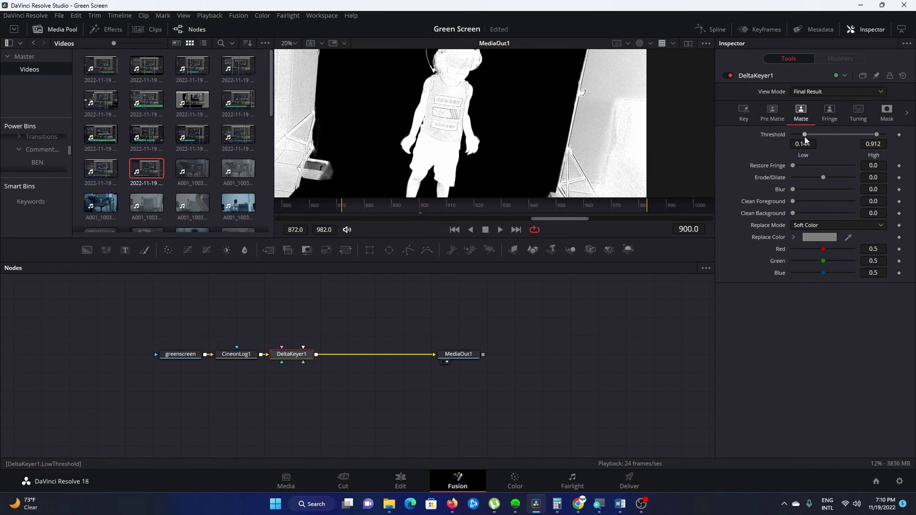
left_click_drag(805, 137, 800, 136)
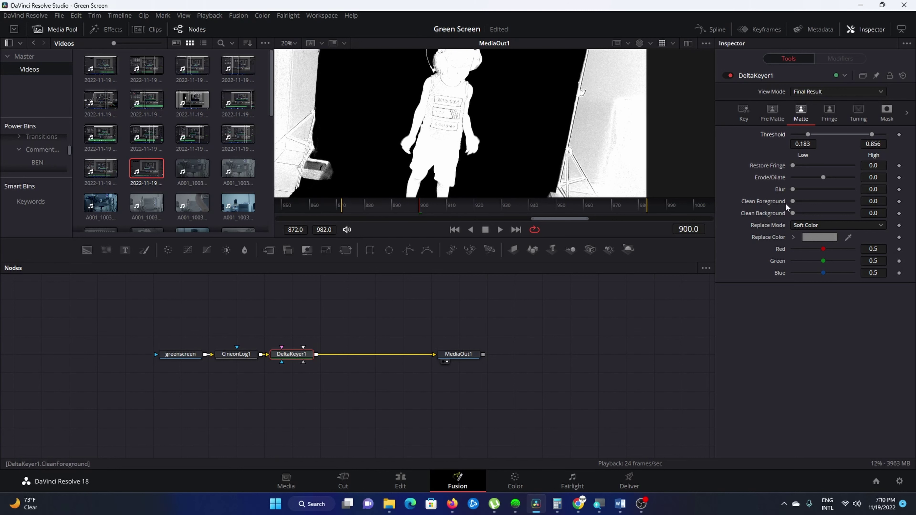
left_click_drag(793, 201, 796, 204)
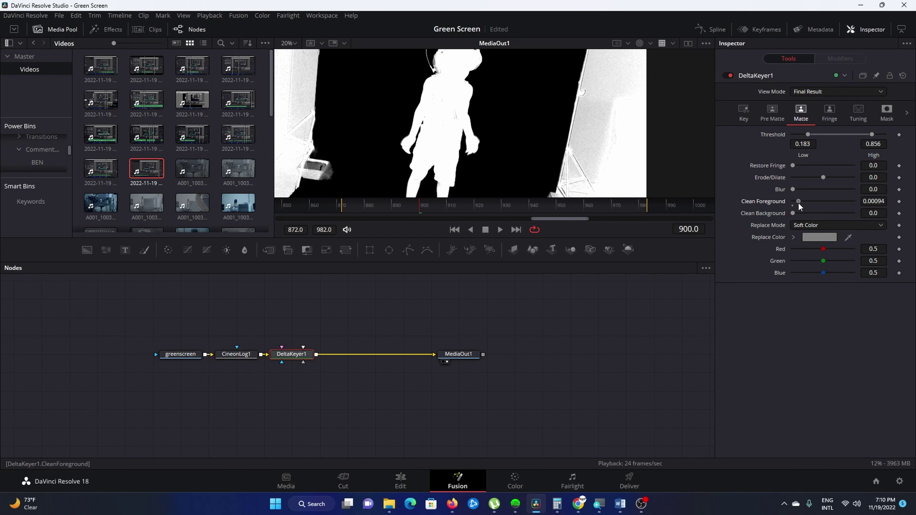
left_click_drag(798, 203, 797, 212)
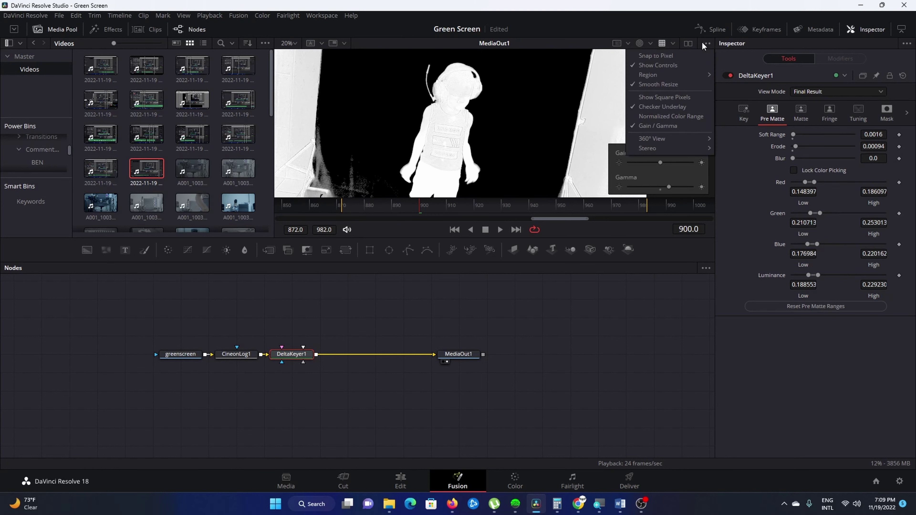
left_click(671, 125)
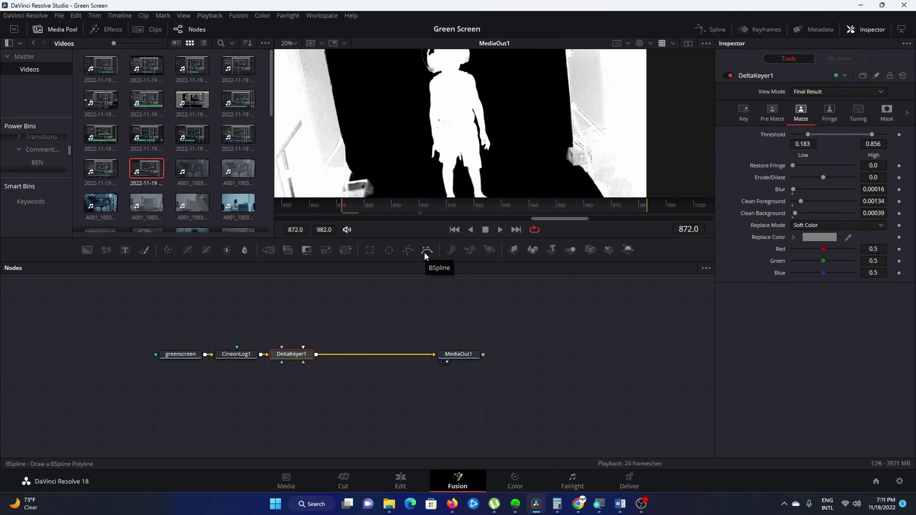
Step: Add a BSpline mask node, connect it to DeltaKeyer1 as a garbage matte and place it above the keyer
left_click_drag(427, 250, 353, 295)
left_click_drag(265, 312, 297, 357)
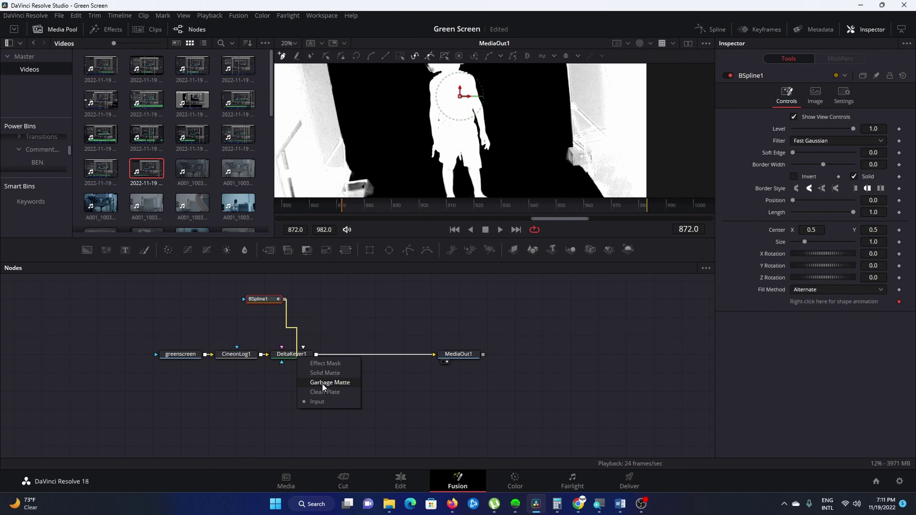
left_click(330, 382)
left_click_drag(263, 299, 374, 318)
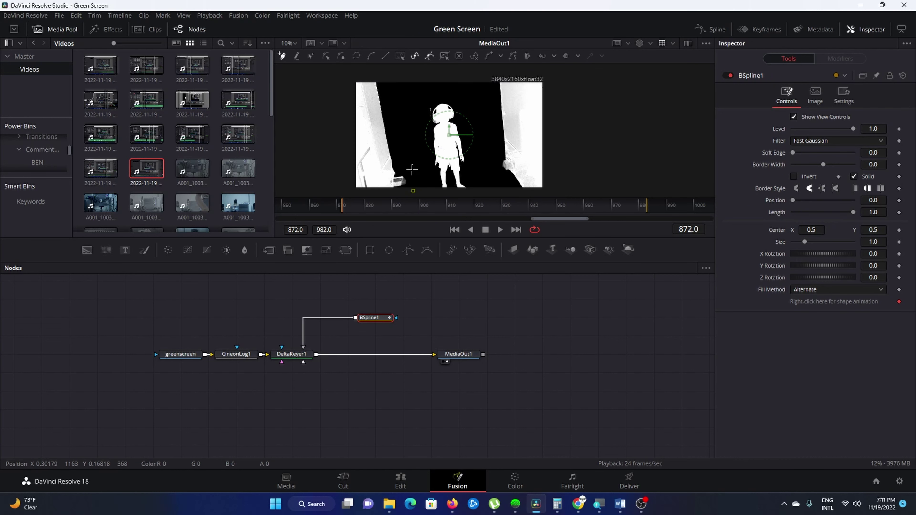
Step: Draw a closed BSpline outline around the child, excluding the side walls and stand, and invert the mask
left_click(394, 77)
left_click(481, 72)
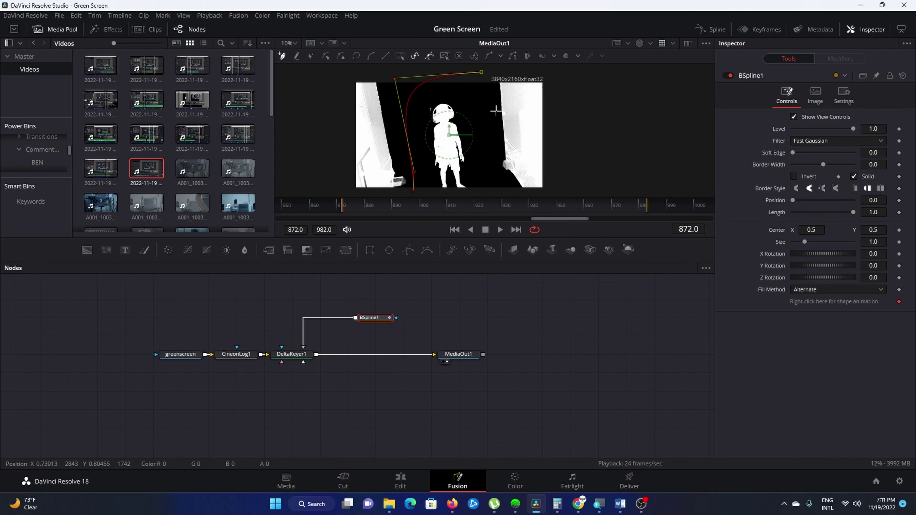
left_click(498, 159)
left_click(515, 191)
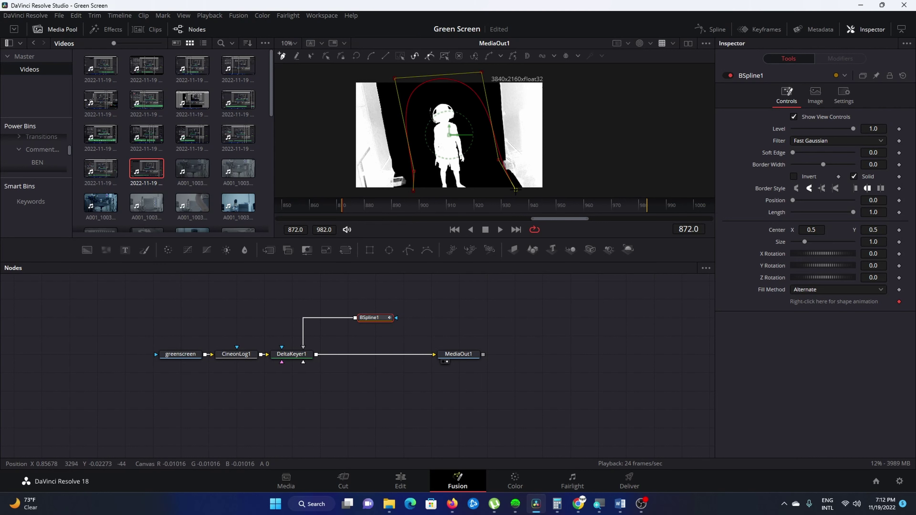
scroll(517, 192, "down", 2)
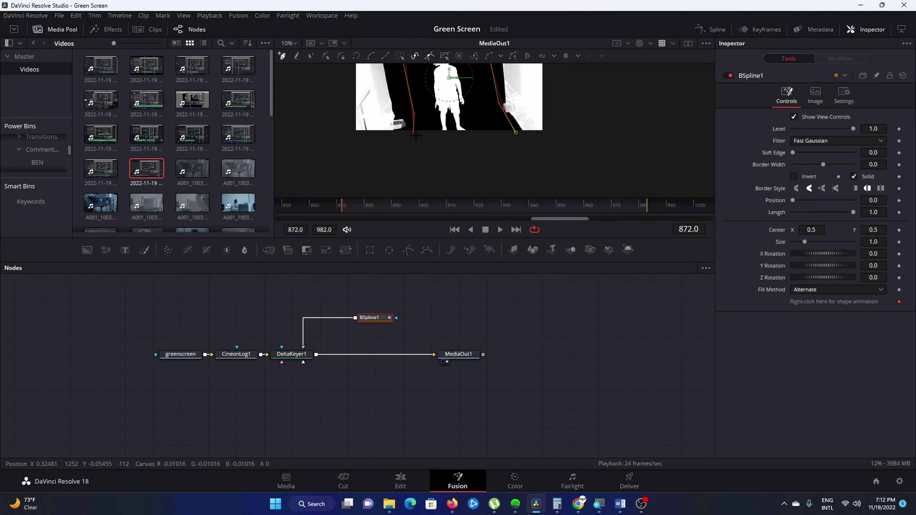
left_click(414, 134)
scroll(478, 149, "up", 2)
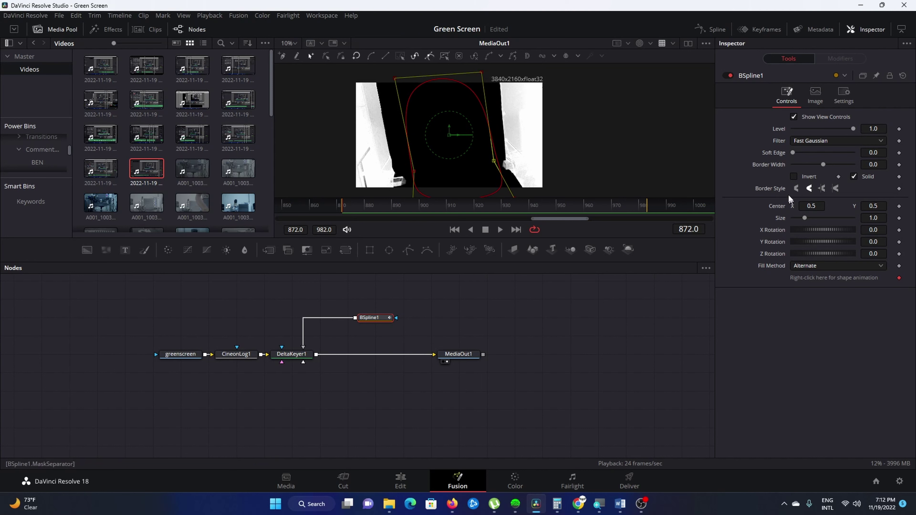
left_click(794, 177)
scroll(504, 80, "down", 1)
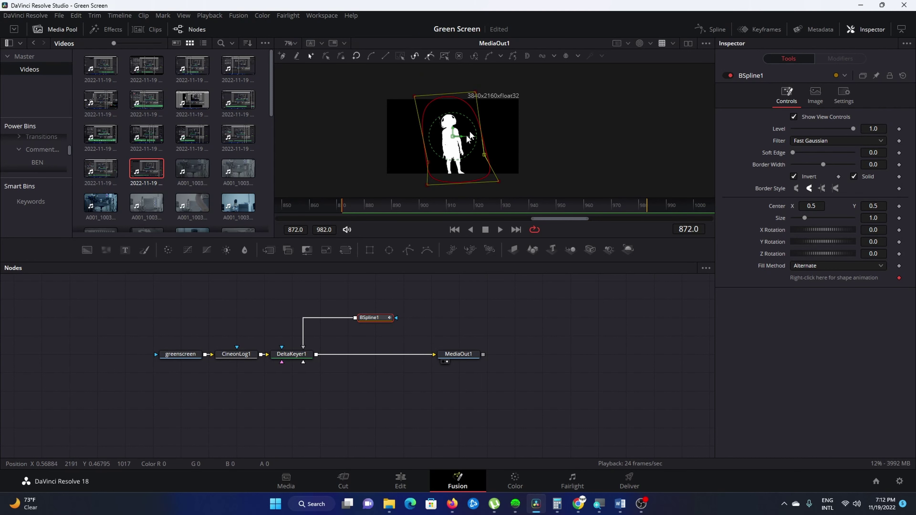
Step: Animate the BSpline mask by adjusting its points at frames between 880 and 920 so it follows the child to the clip's end
left_click_drag(503, 78, 406, 196)
left_click_drag(484, 155, 471, 188)
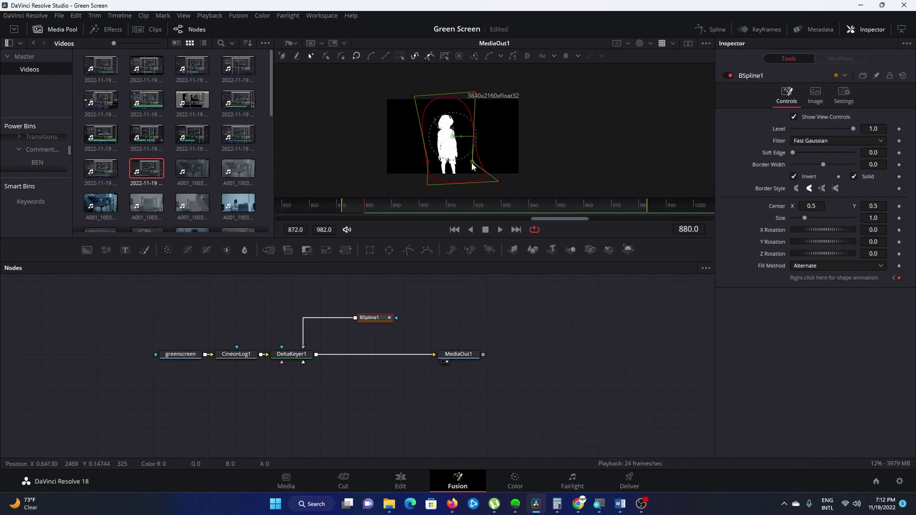
left_click(393, 211)
left_click(420, 211)
mouse_move(470, 96)
left_mouse_down()
mouse_move(482, 87)
mouse_move(483, 96)
left_mouse_up()
left_click(446, 211)
left_click(475, 209)
left_click_drag(475, 154, 475, 156)
key("End")
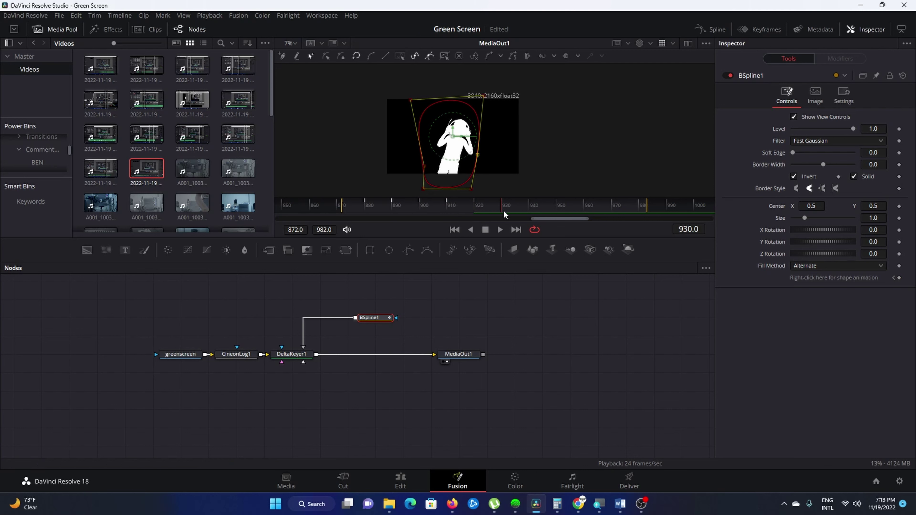
Step: Paste a copy of DeltaKeyer1 fed from CineonLog1 and show two viewers side by side
left_click(290, 354)
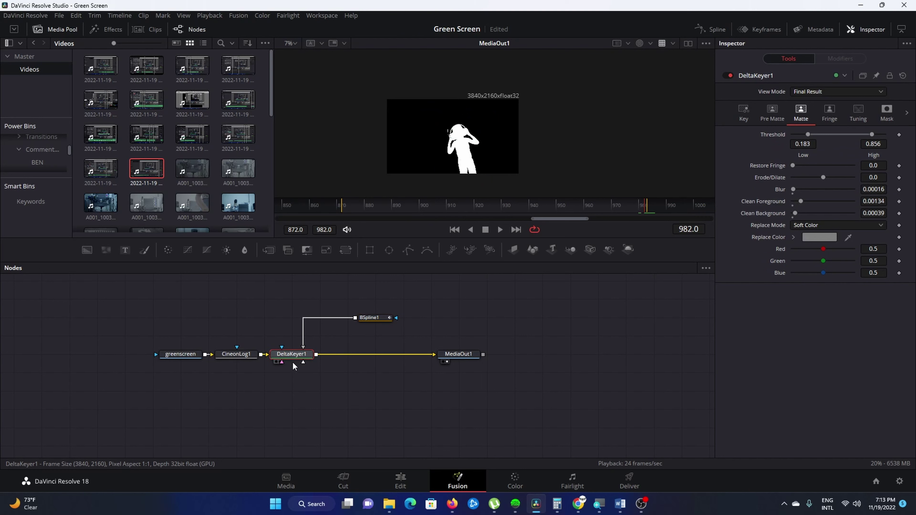
left_click(297, 385)
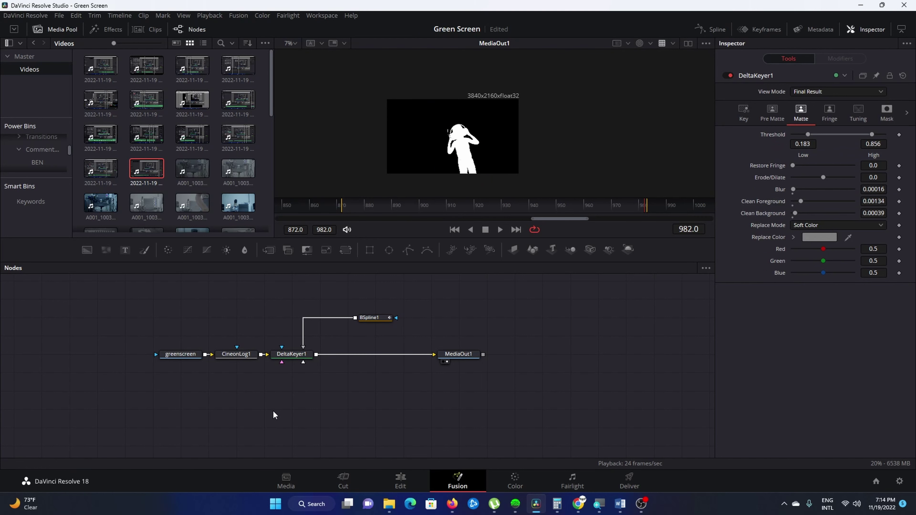
key("ctrl+v")
left_click_drag(261, 354, 420, 156)
left_click(689, 44)
Step: Duplicate the BSpline1 mask, connect the copy to the copied keyer as a garbage matte and position it beside that keyer
left_click(382, 317)
key("ctrl+c")
key("ctrl+v")
left_click_drag(338, 396, 293, 411)
left_click(325, 435)
left_click_drag(292, 451, 371, 434)
left_click(403, 425)
Step: Select the copied keyer, show its alpha channel in one viewer and switch the MediaOut1 viewer back to color
left_click(285, 414)
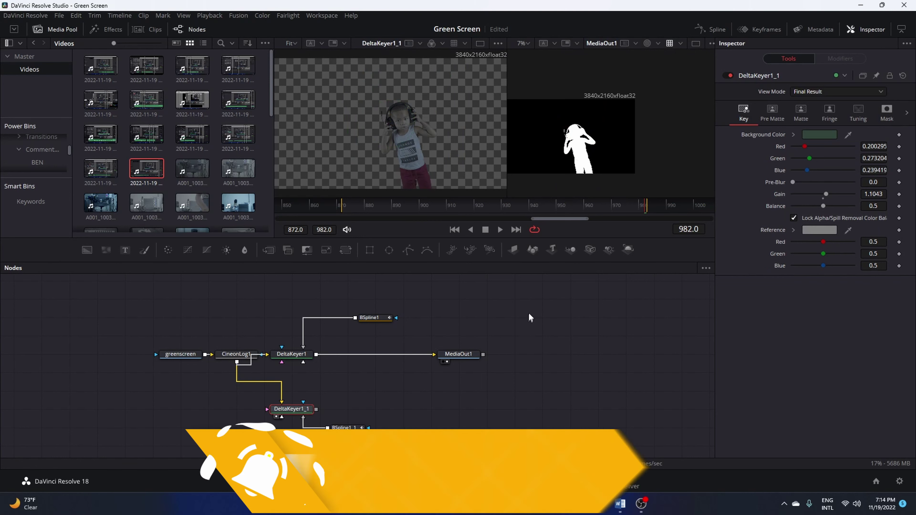
left_click(432, 44)
left_click(647, 43)
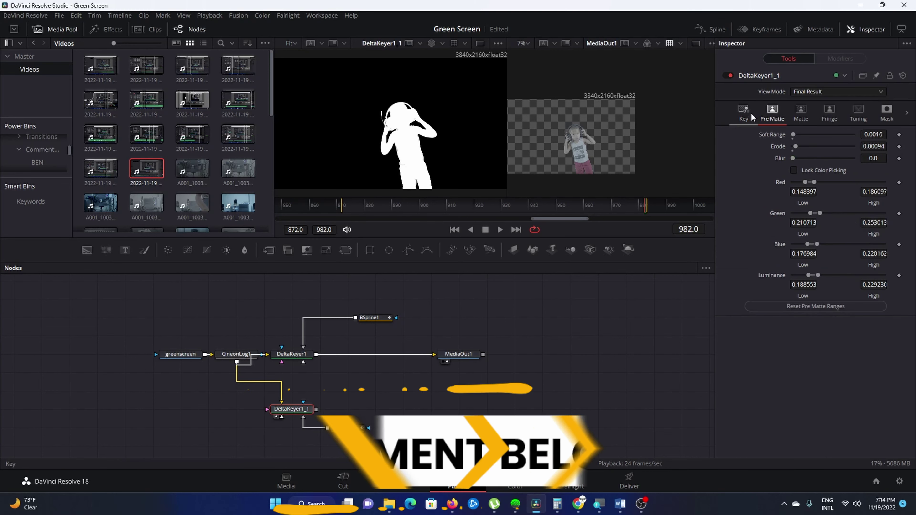
Step: Refine the copied keyer's matte with thresholds 0.35 and 0.617, Erode/Dilate -0.0003 and Blur 0.00236
mouse_move(826, 194)
left_mouse_down()
mouse_move(838, 194)
mouse_move(823, 195)
left_mouse_up()
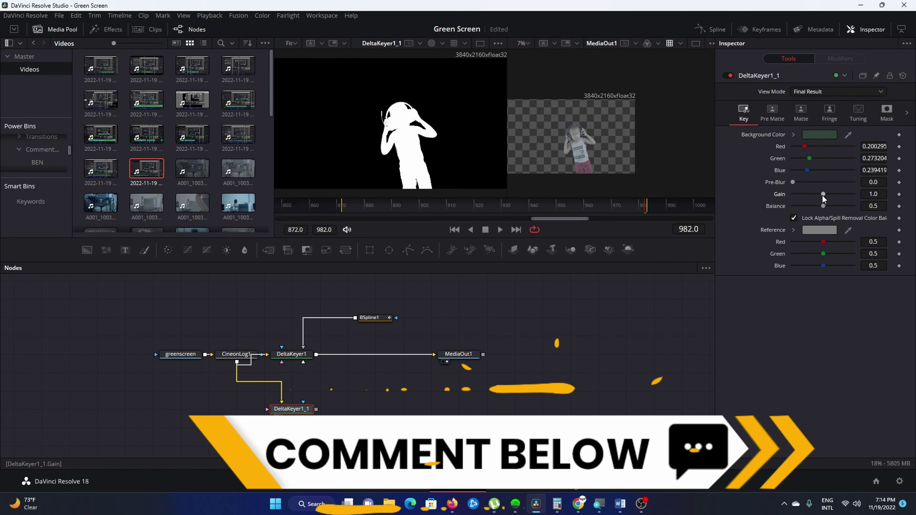
left_click(780, 113)
left_click(805, 122)
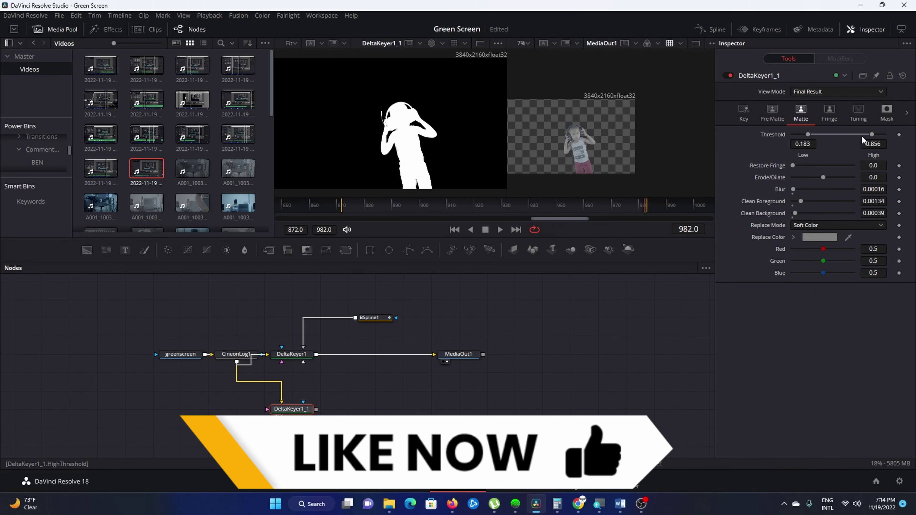
left_click_drag(866, 135, 823, 134)
left_click_drag(823, 178, 799, 191)
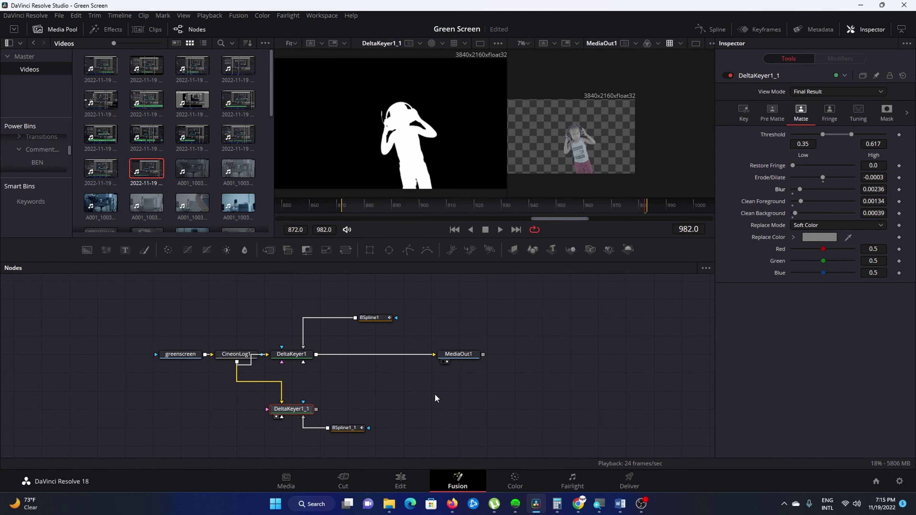
Step: Connect the copied keyer's output to DeltaKeyer1 as its solid matte
left_click_drag(316, 409, 302, 361)
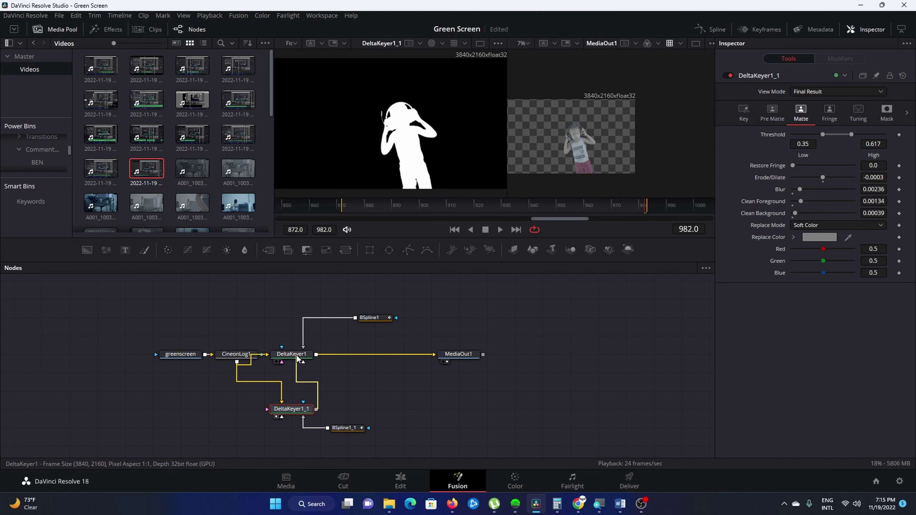
right_click(300, 360)
left_click(336, 375)
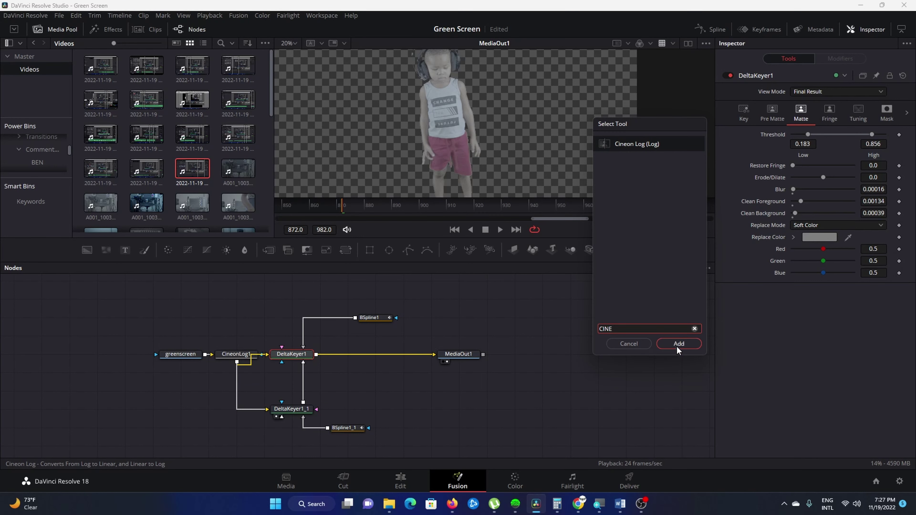
Step: Add a Cineon Log node between DeltaKeyer1 and MediaOut1, place it near MediaOut1 and set its mode to Lin to Log
left_click(677, 344)
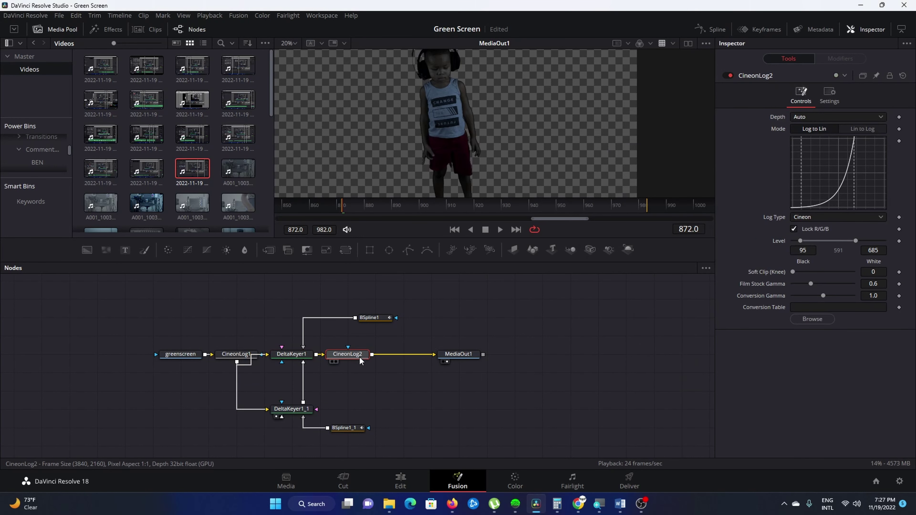
left_click_drag(360, 361, 403, 362)
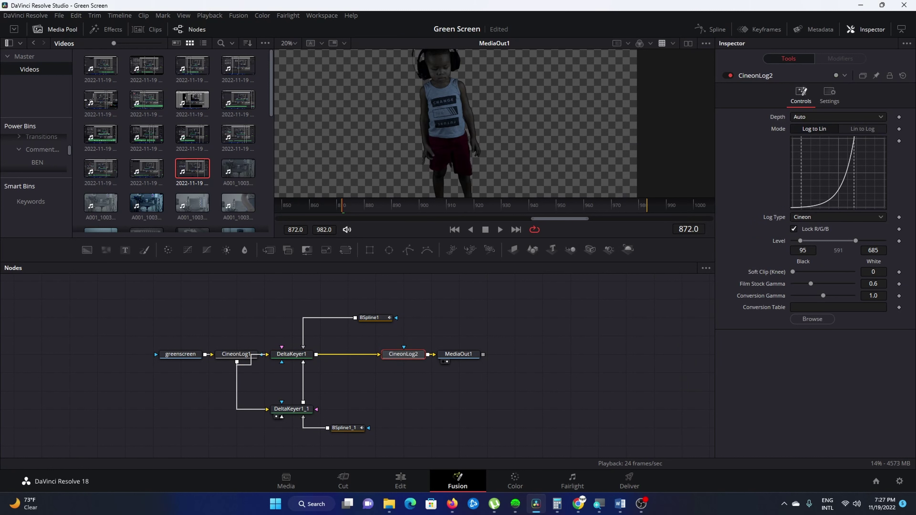
left_click(857, 131)
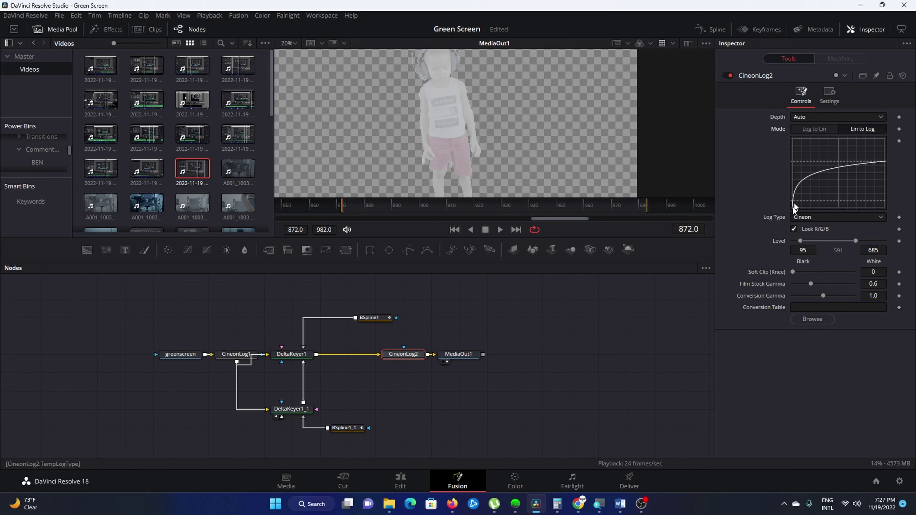
Step: Set the new Cineon Log node's log type to BMD Film, film version to BMD Film 4K and ISO to 400
left_click(815, 217)
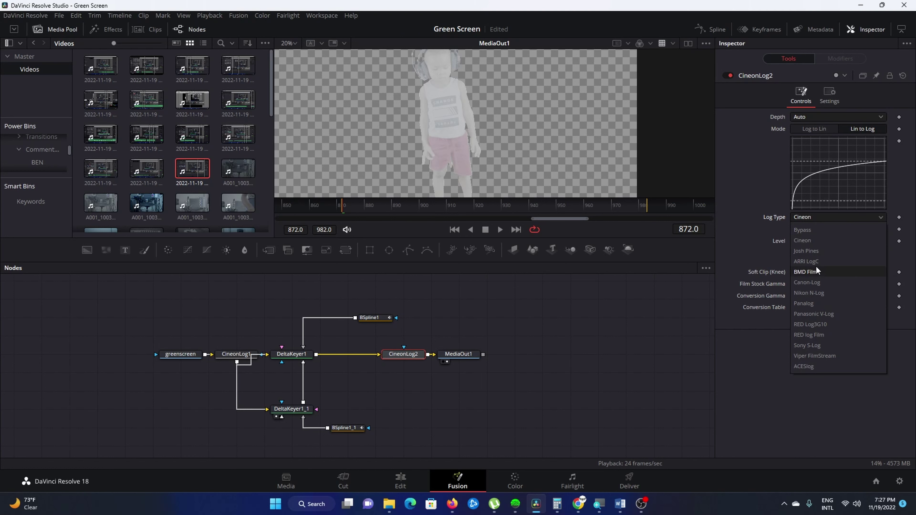
left_click(813, 272)
left_click(817, 229)
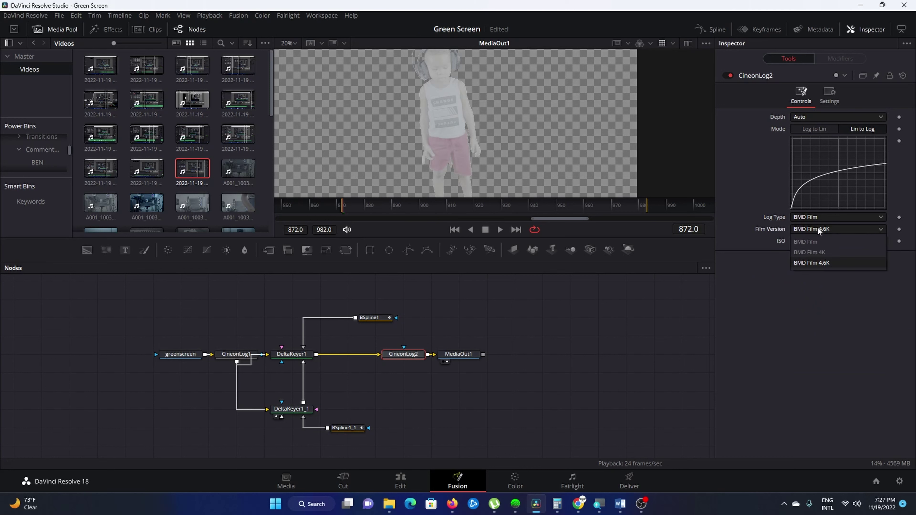
left_click(820, 251)
left_click(825, 241)
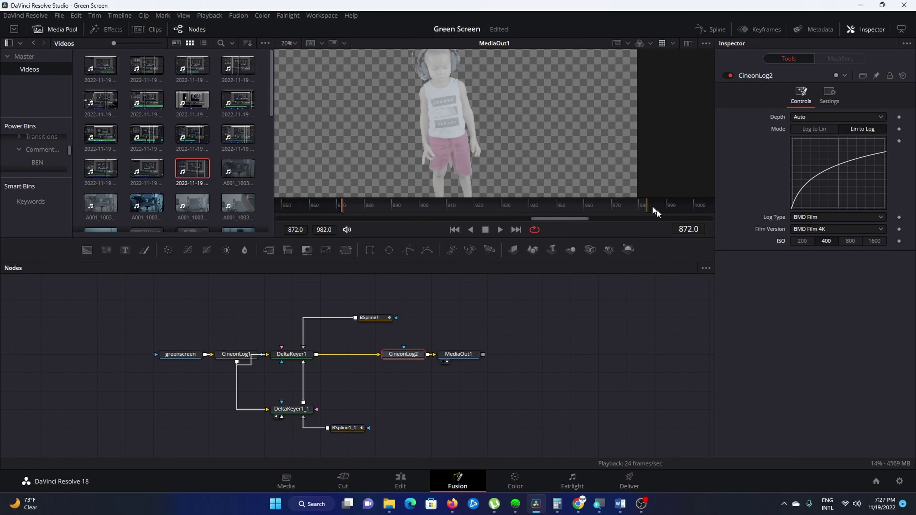
Step: Connect the copied keyer's output to the new Cineon Log node as its effect mask
scroll(552, 123, "down", 1)
left_click_drag(307, 404, 410, 353)
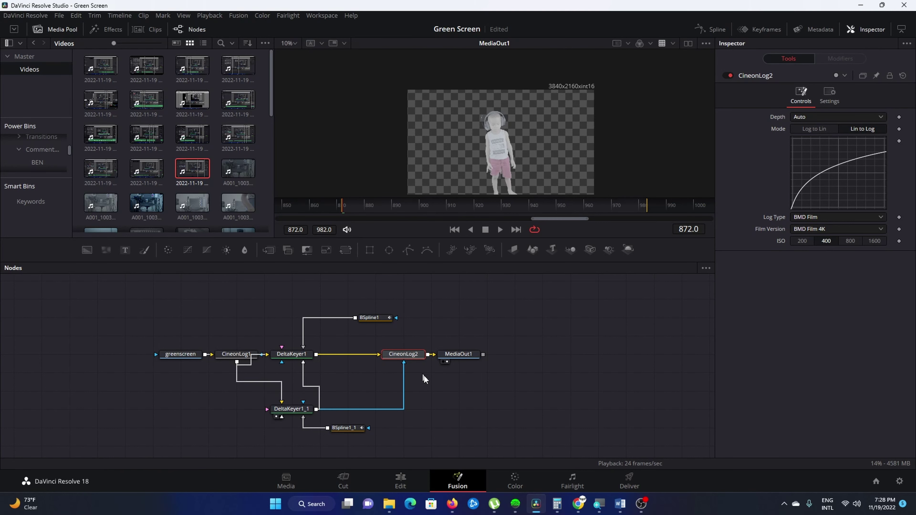